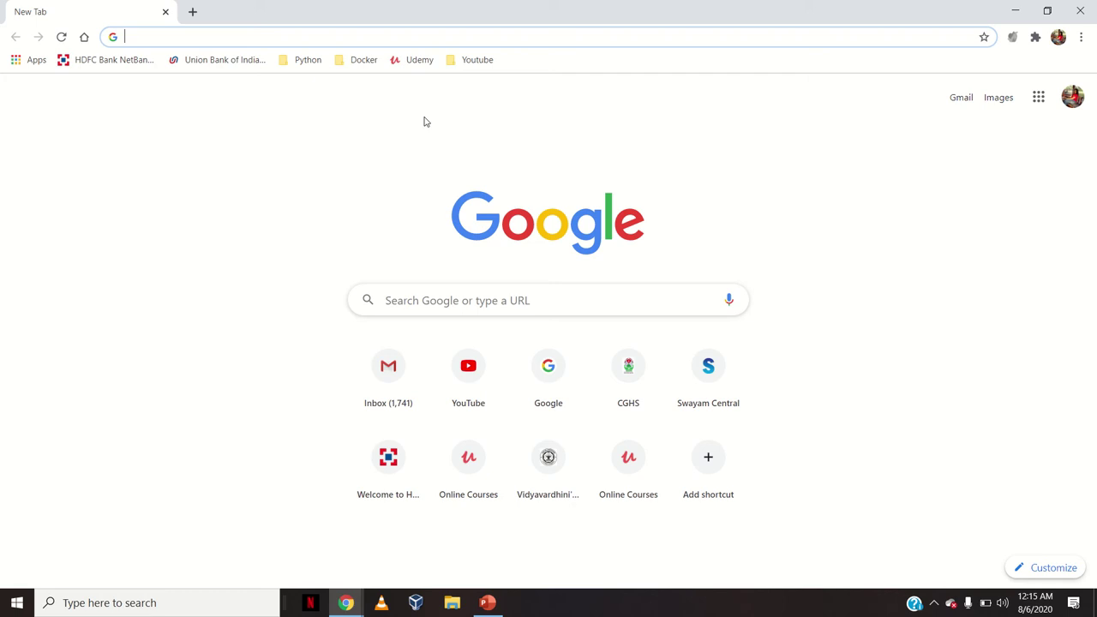
- Search for 'meet attendance' and open the Meet Attendance extension's Chrome Web Store page
left_click(428, 298)
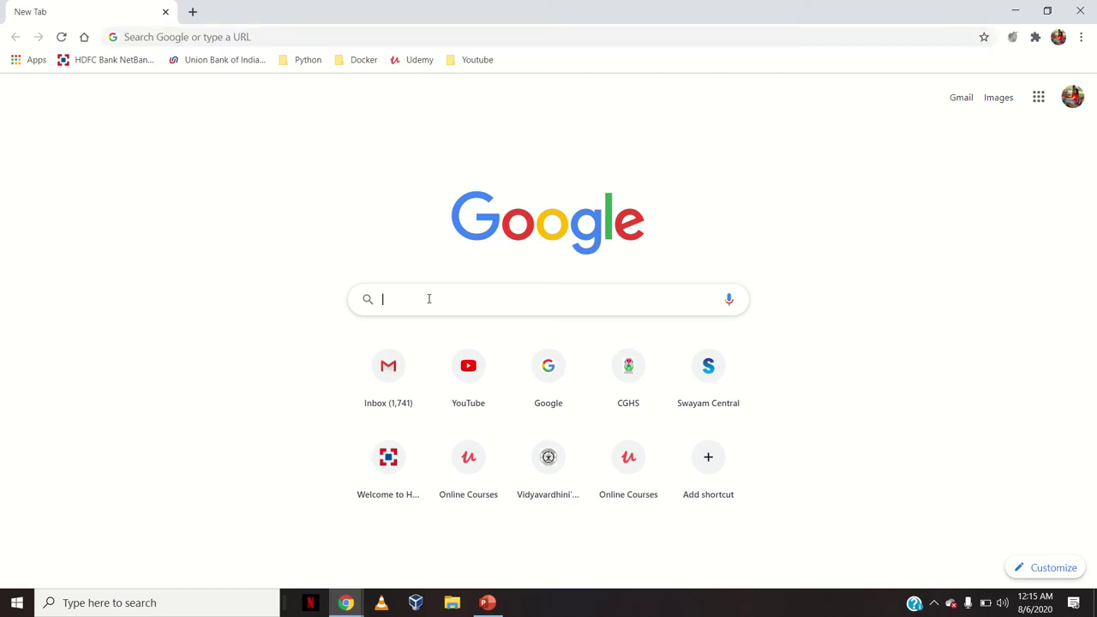
type("meet attendance")
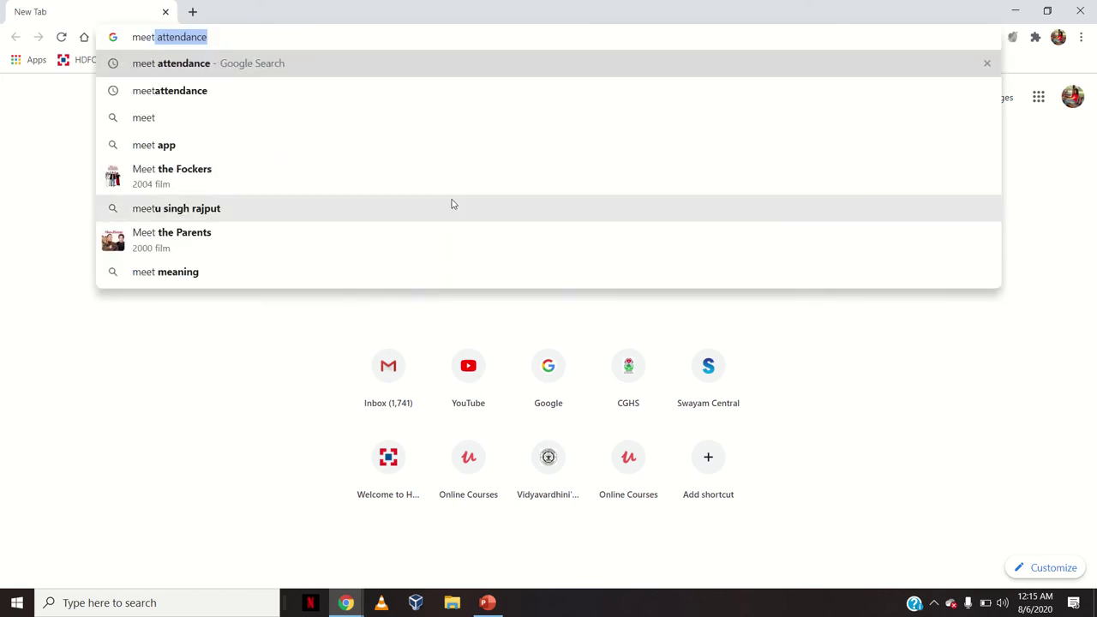
left_click(337, 72)
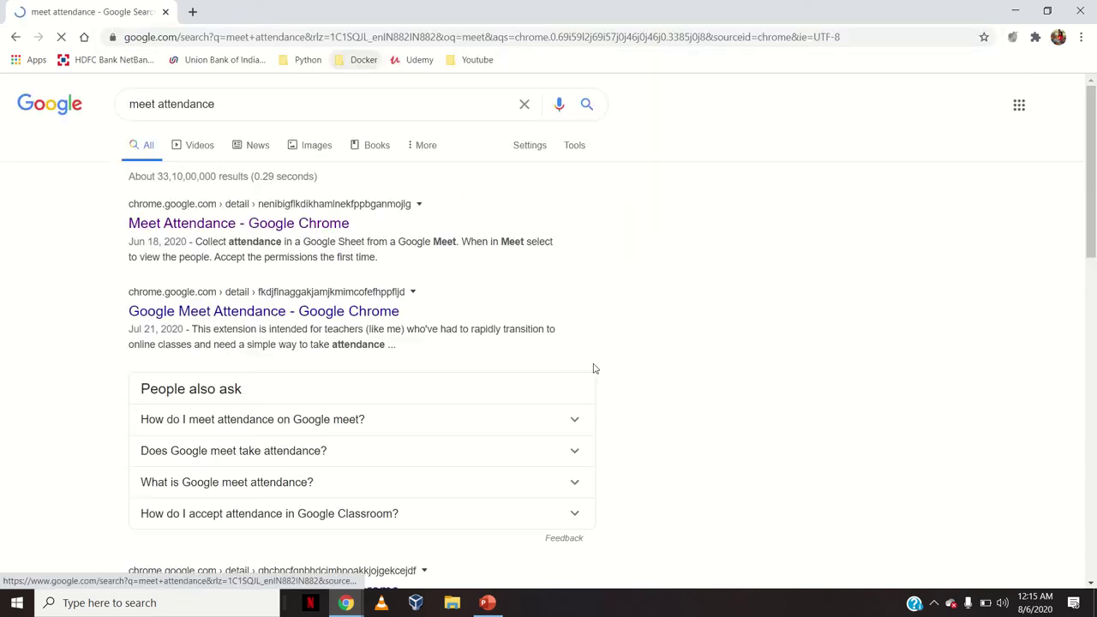
left_click(246, 225)
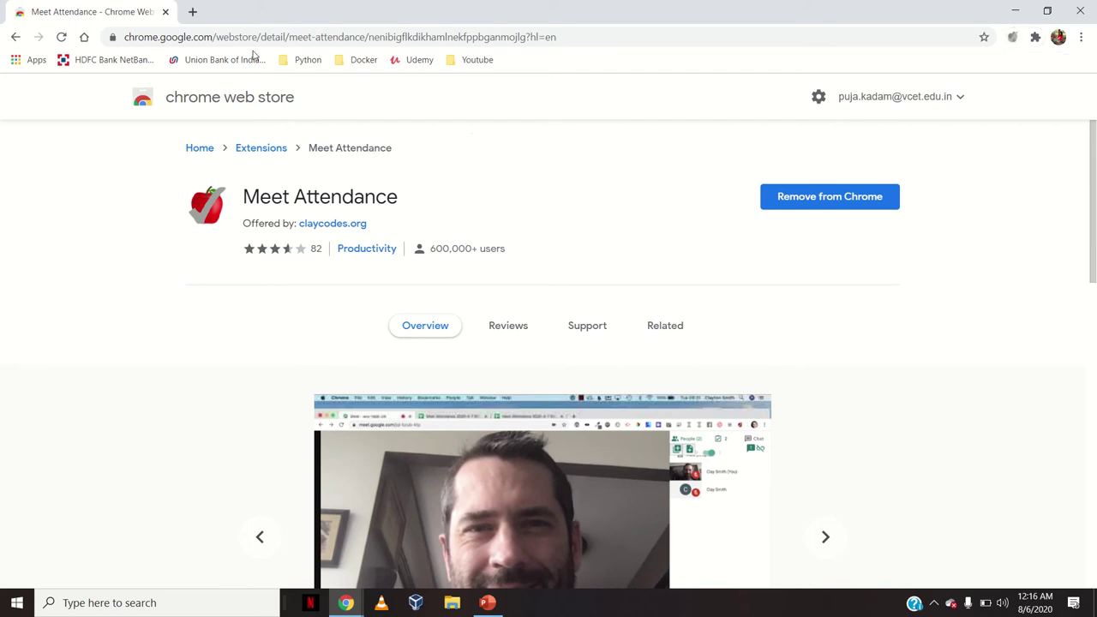
- Open Google Meet from the Google apps menu in a new tab
left_click(194, 12)
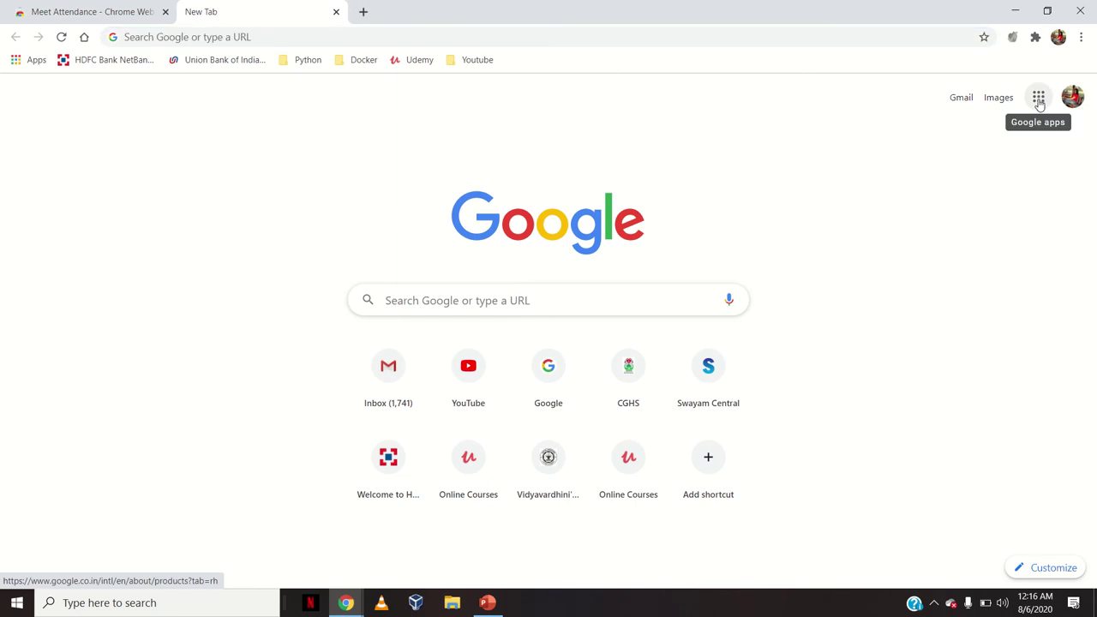
left_click(1039, 100)
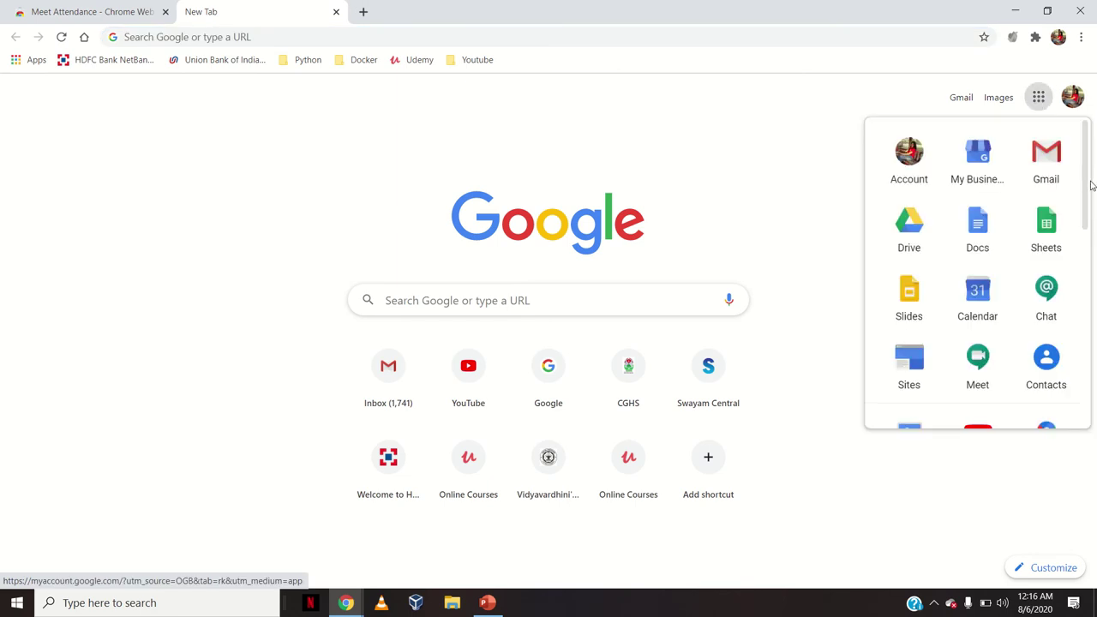
left_click_drag(1086, 181, 1087, 211)
left_click(977, 288)
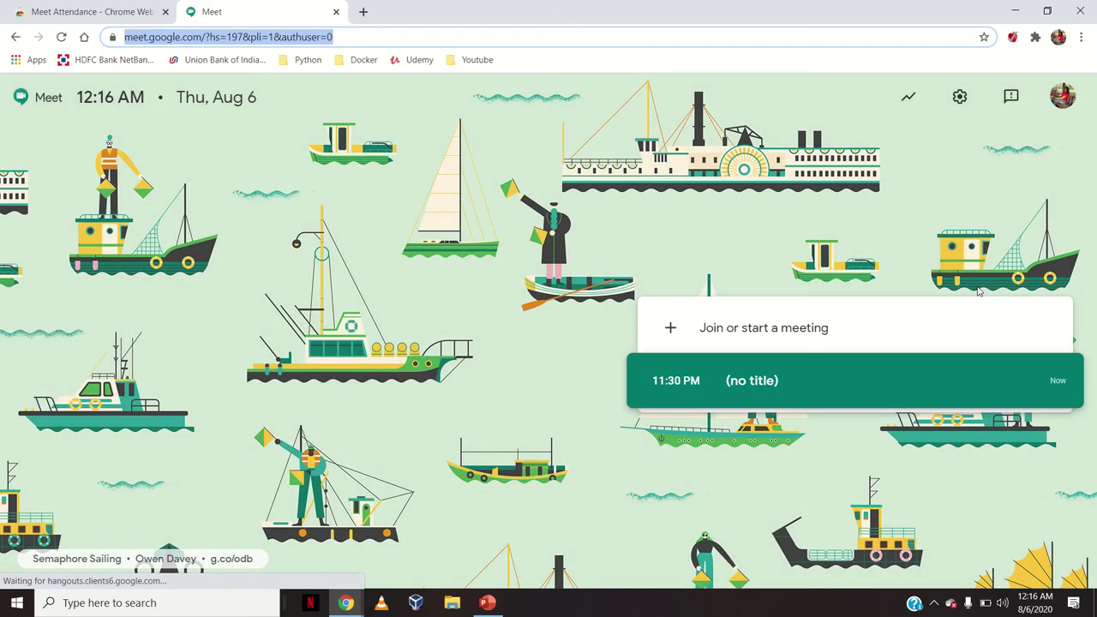
- Join the untitled 11:30 PM meeting with microphone and camera turned off
left_click(873, 389)
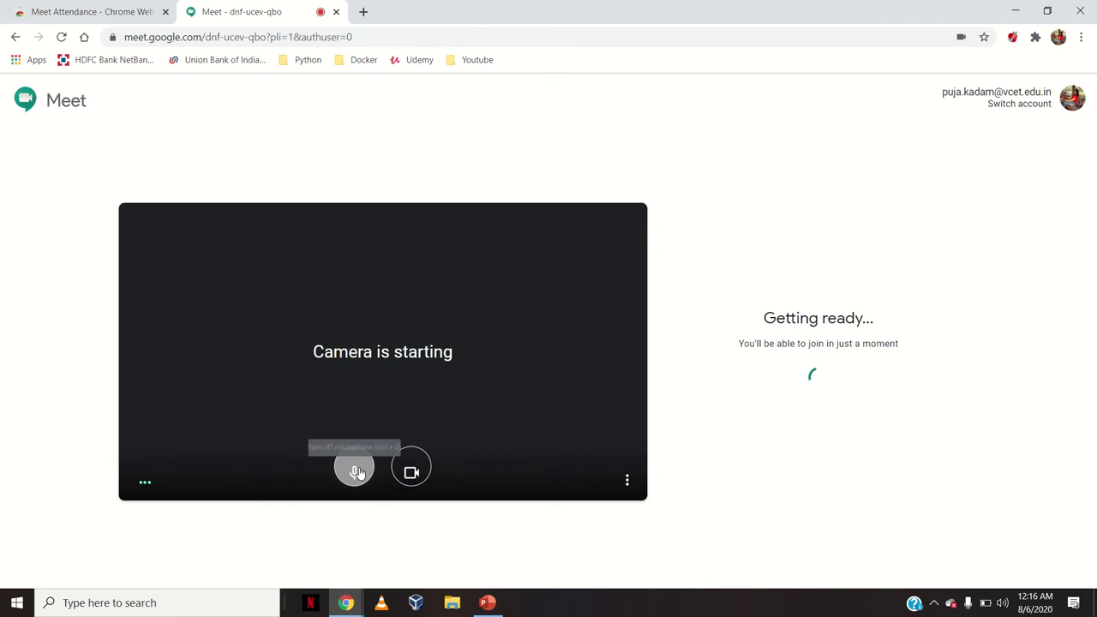
left_click(354, 470)
left_click(410, 471)
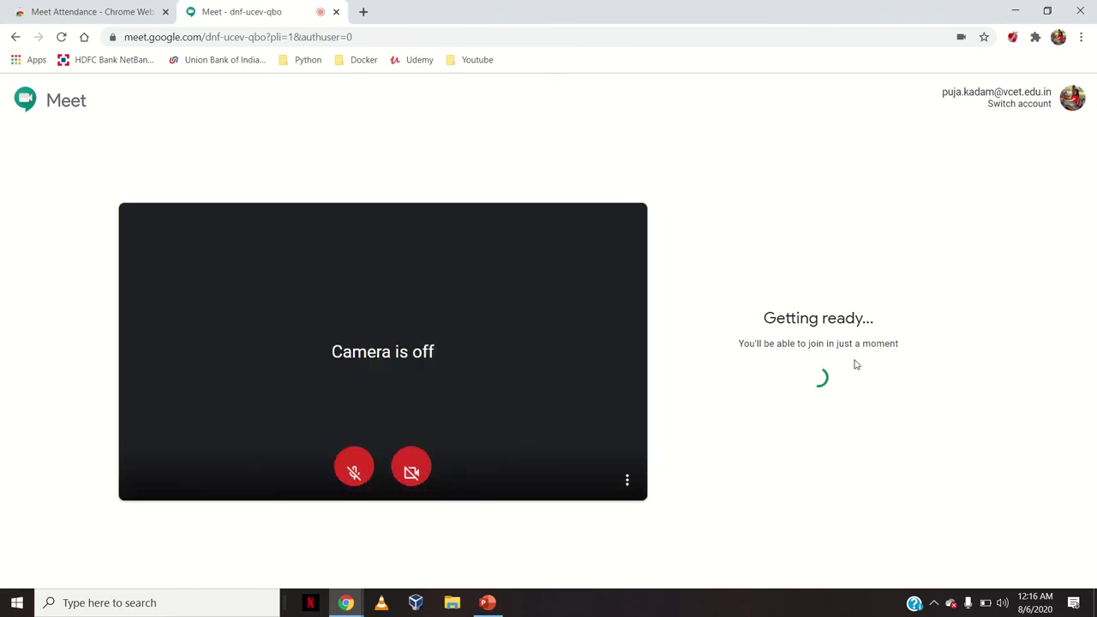
left_click(783, 359)
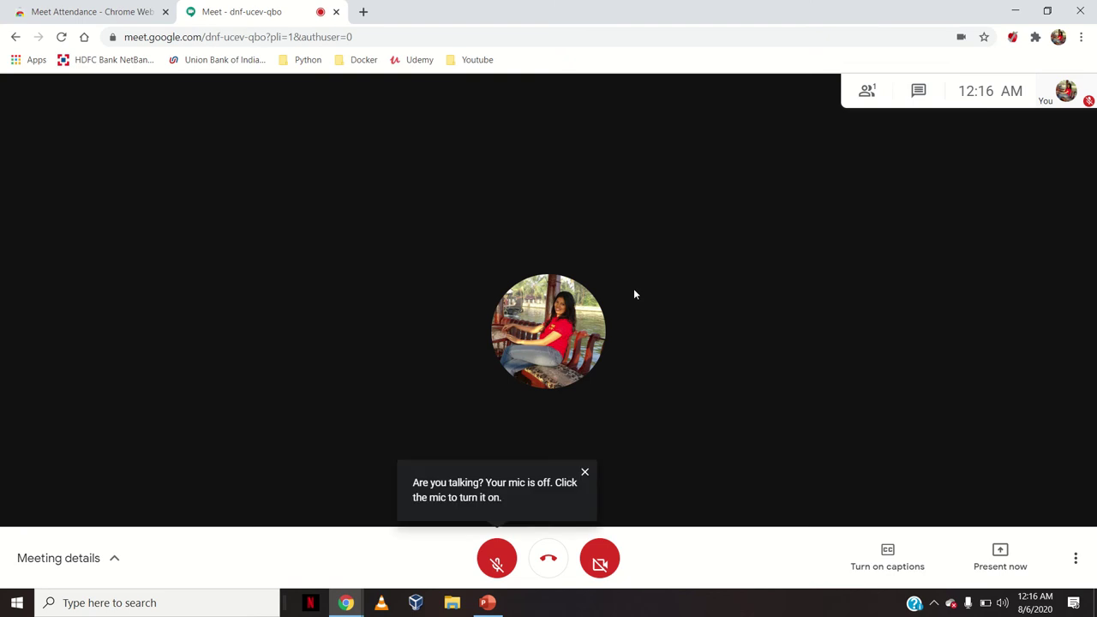
- Show everyone in the call, revealing the meeting details and one-person participant list
left_click(866, 94)
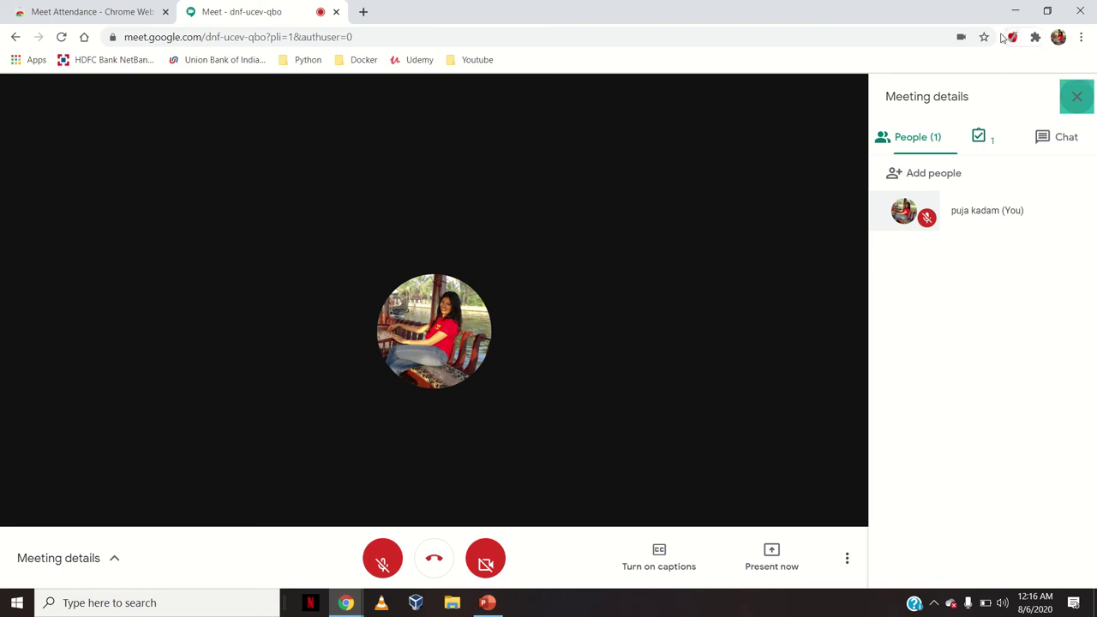
mouse_move(992, 150)
mouse_move(1059, 178)
left_click(116, 557)
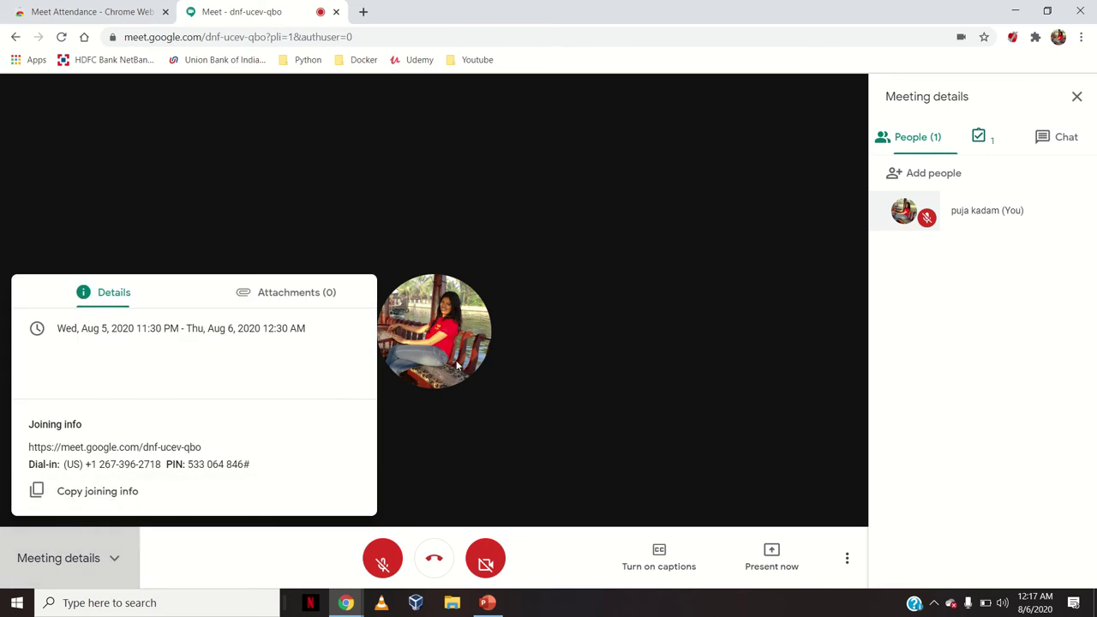
left_click(531, 387)
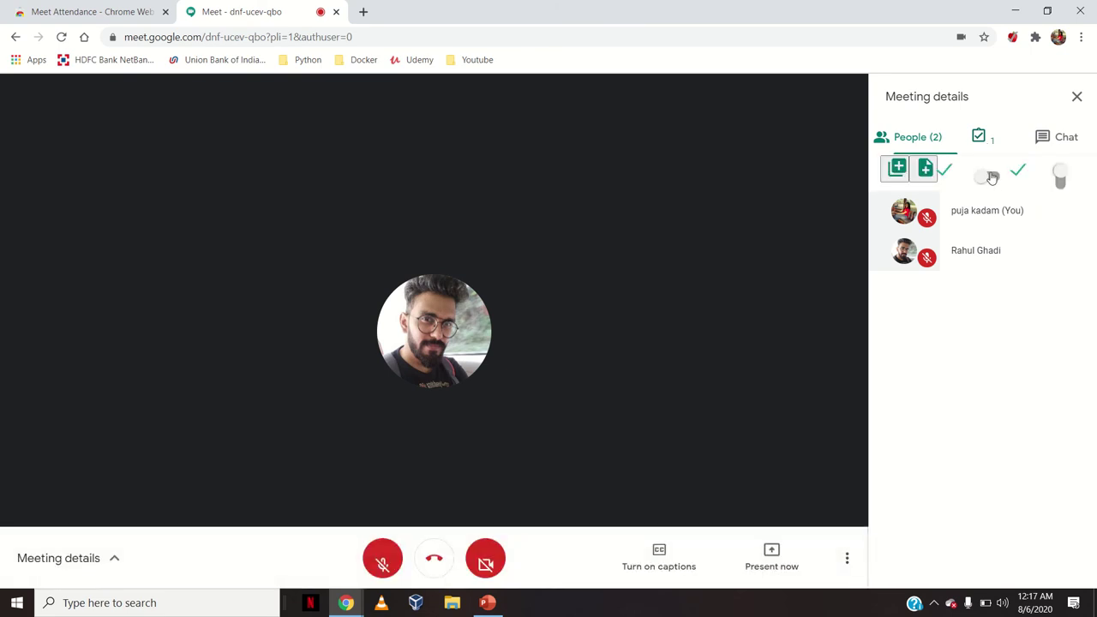
- Toggle the Meet Attendance select-all checkbox off and on, leaving both participants checked
left_click(993, 184)
left_click(993, 184)
left_click(992, 180)
left_click(993, 180)
left_click(991, 180)
left_click(990, 178)
- Record all participants into a new Meet Attendance Google Sheet
left_click(930, 174)
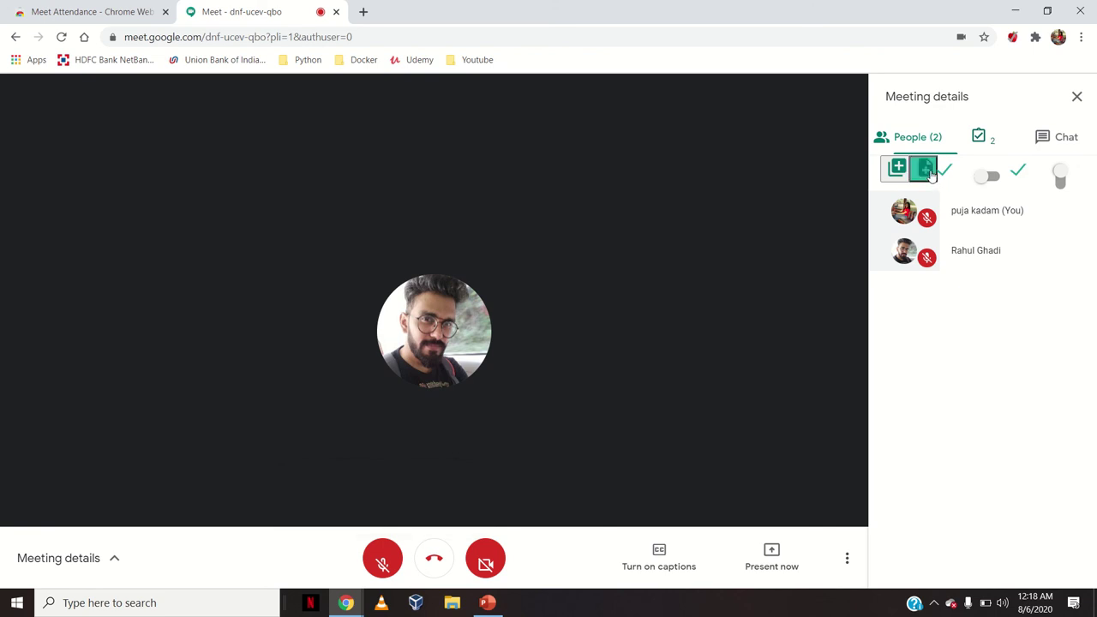
left_click(992, 178)
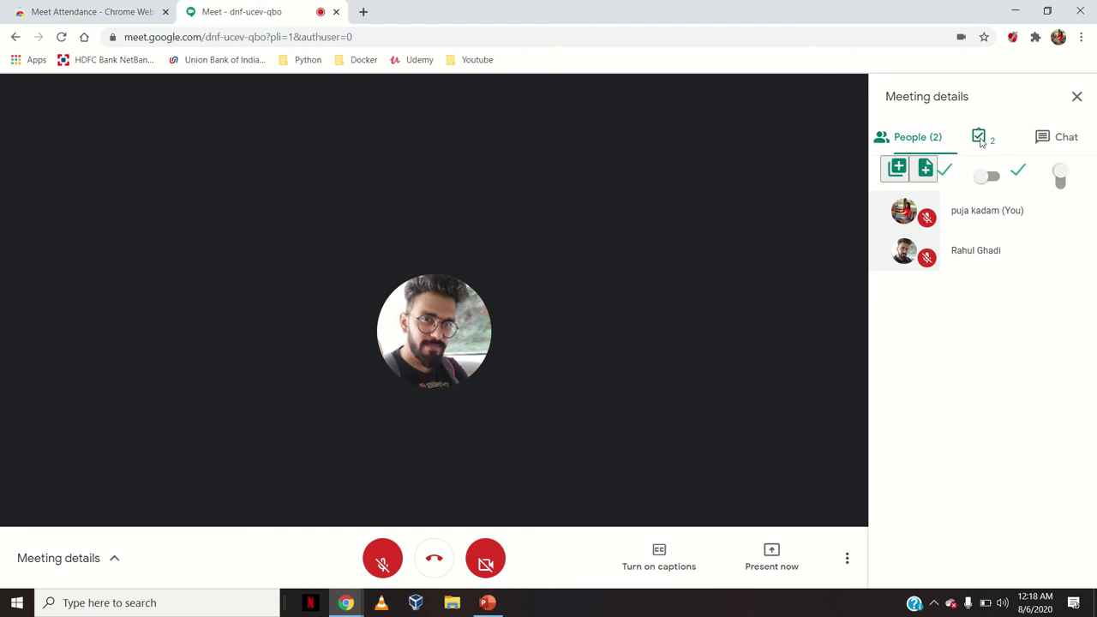
left_click(979, 138)
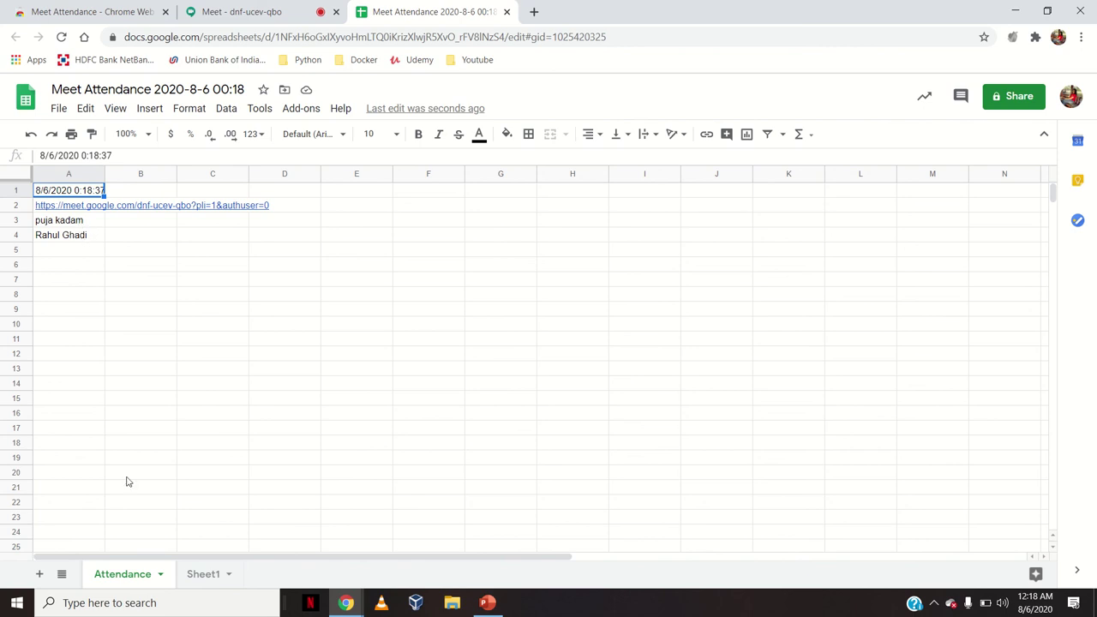
- Back in the meeting, add current attendance as a new sheet tab, then view the spreadsheet
left_click(261, 18)
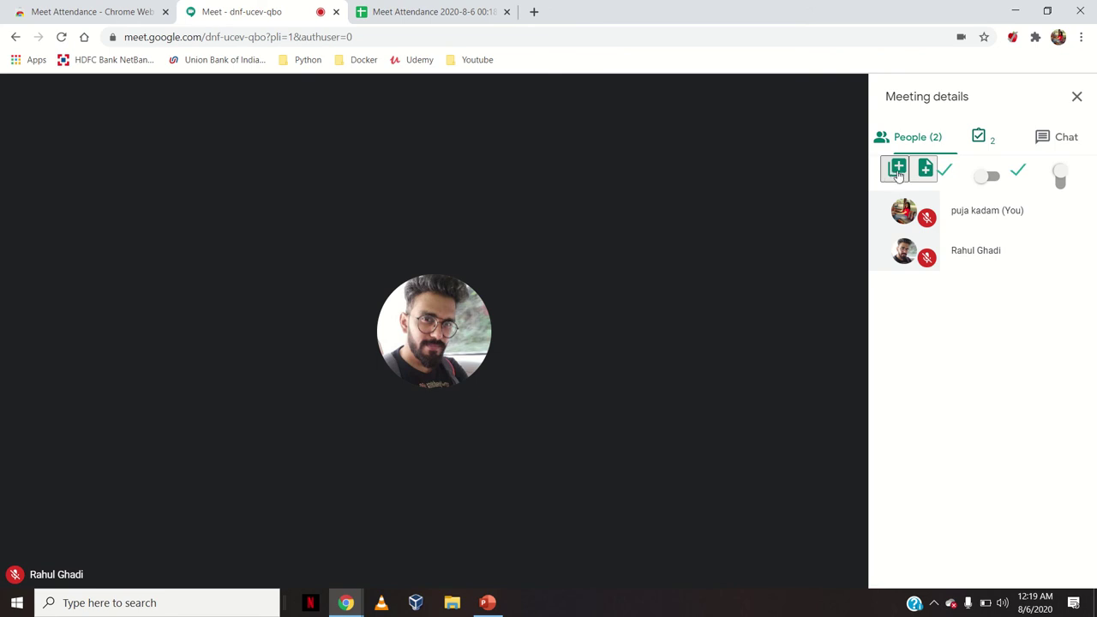
left_click(898, 174)
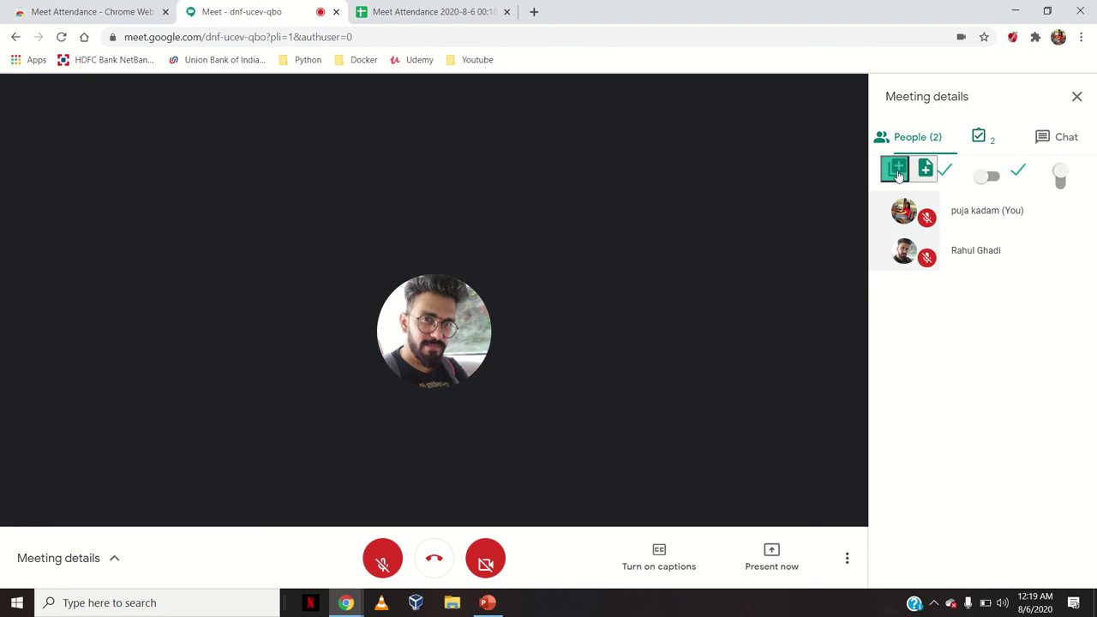
left_click(993, 177)
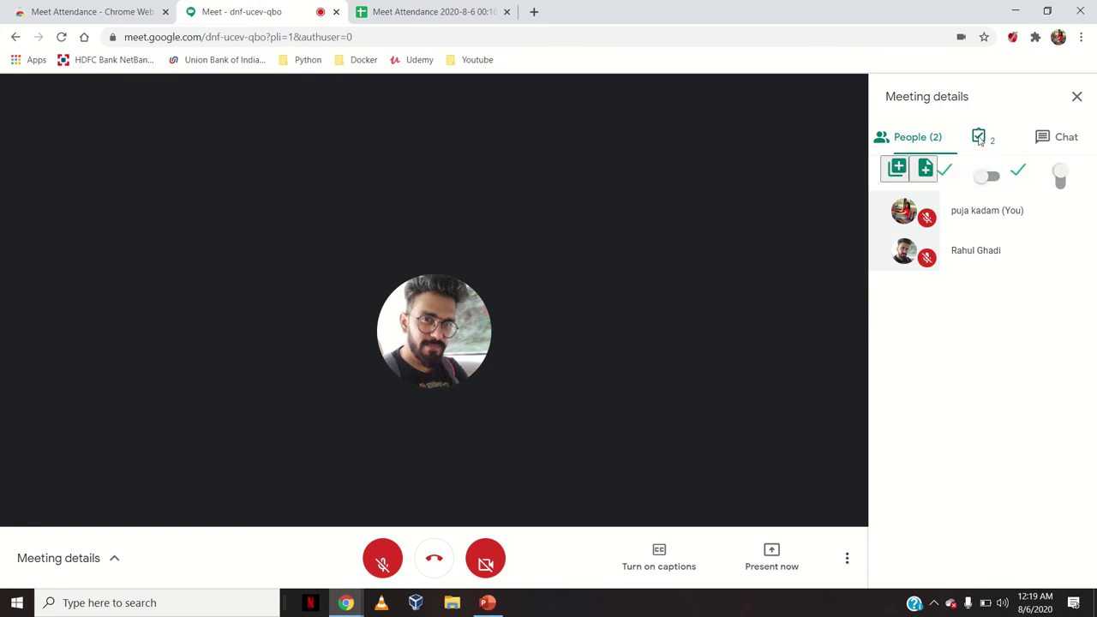
left_click(402, 14)
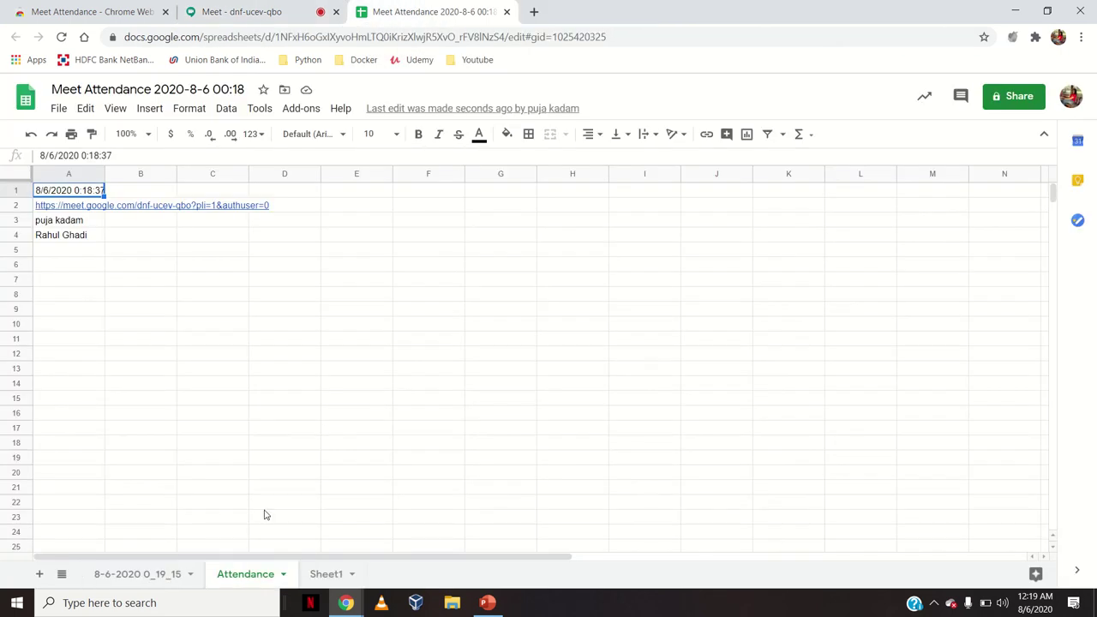
- Compare the 8-6-2020 0_19_15 sheet with Attendance, ending on 8-6-2020 0_19_15
left_click(146, 581)
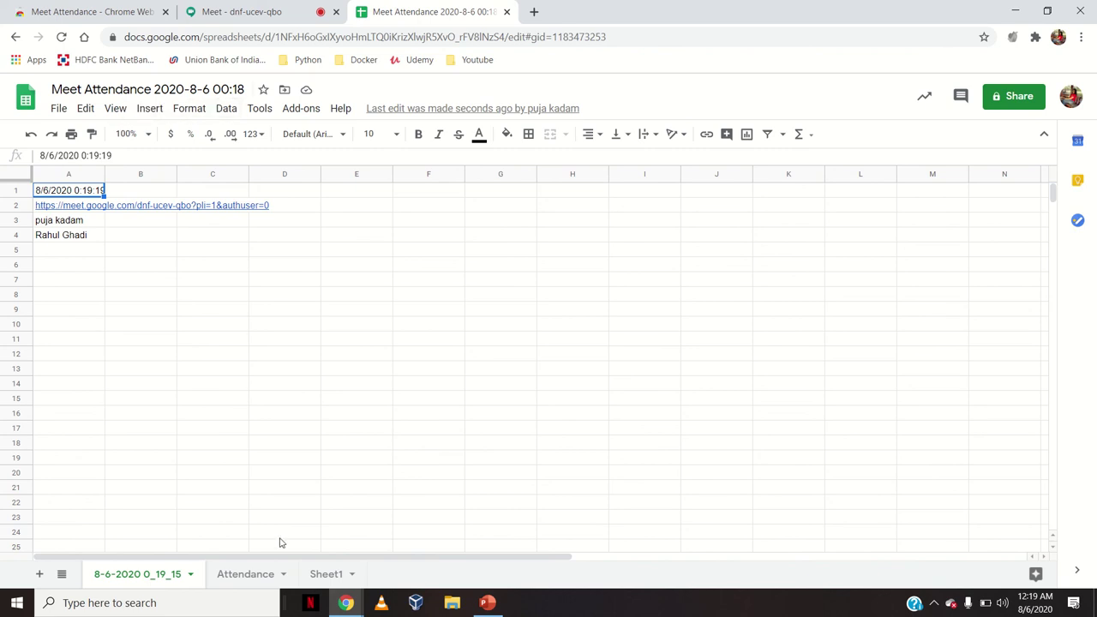
left_click(253, 574)
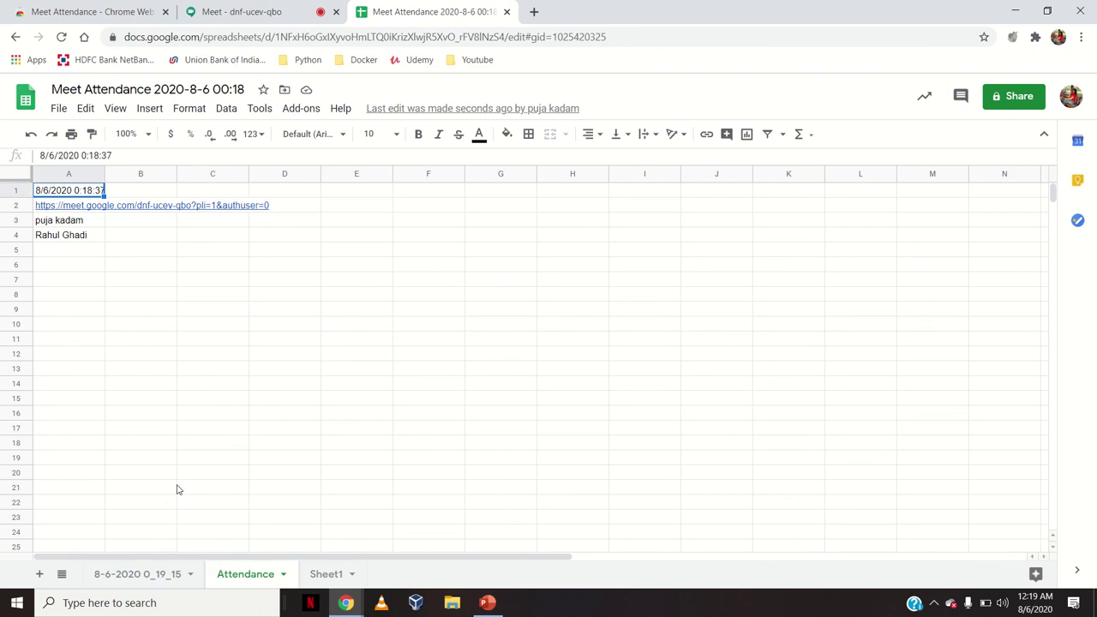
left_click(142, 574)
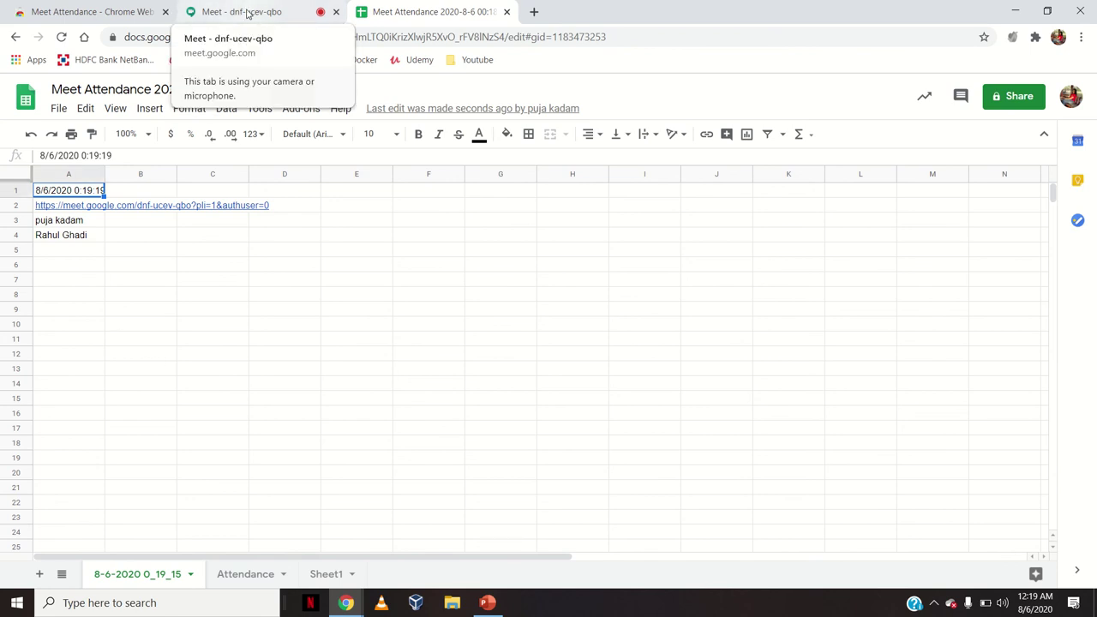
- Return to the Meet call showing both participants
left_click(247, 12)
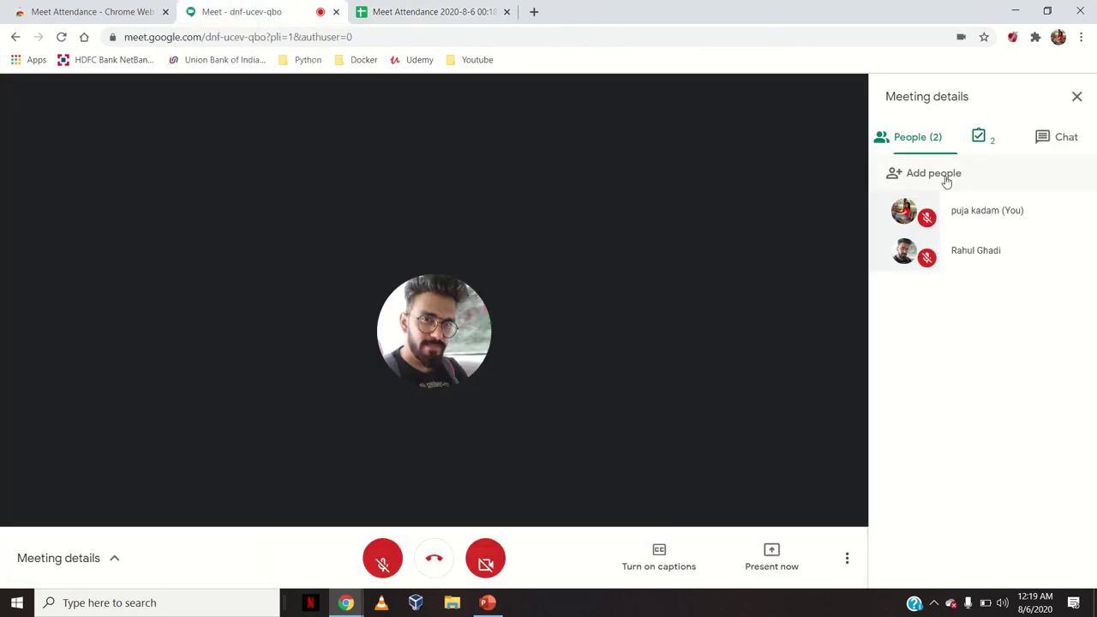